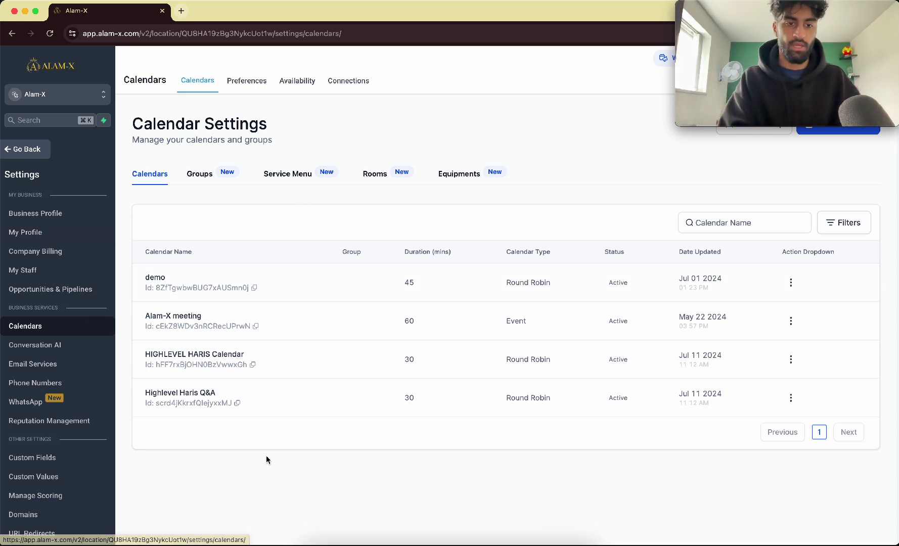
- Reload the calendar list and clear its filter so all six calendars, including Mens Hair and Womens Hair, appear
{"action": "left_click_drag", "start_coordinate": [890, 104], "coordinate": [536, 105]}
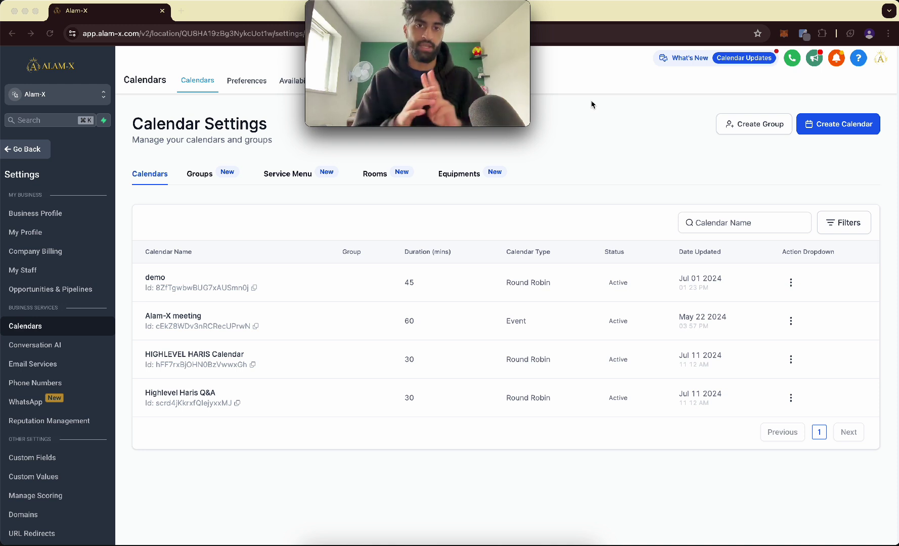
{"action": "left_click", "coordinate": [164, 259]}
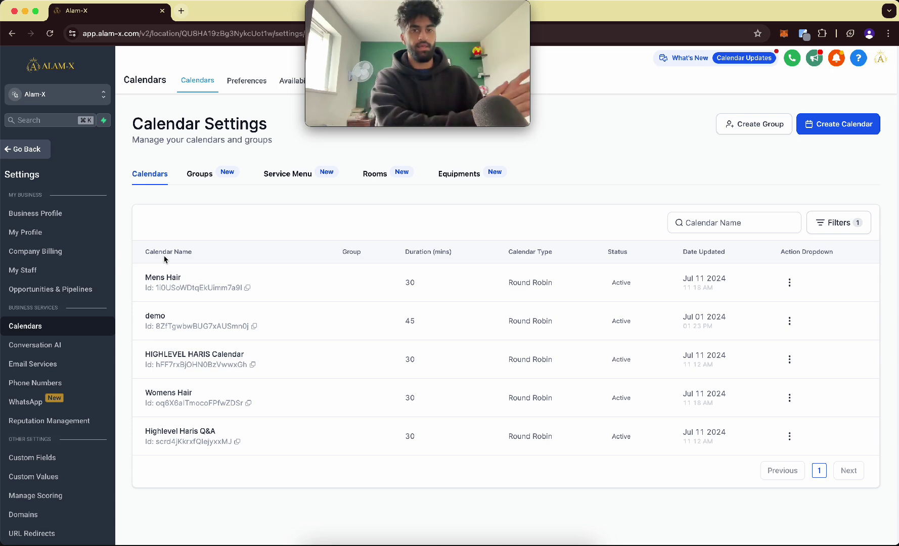
{"action": "scroll", "coordinate": [164, 259], "scroll_direction": "up", "scroll_amount": 5}
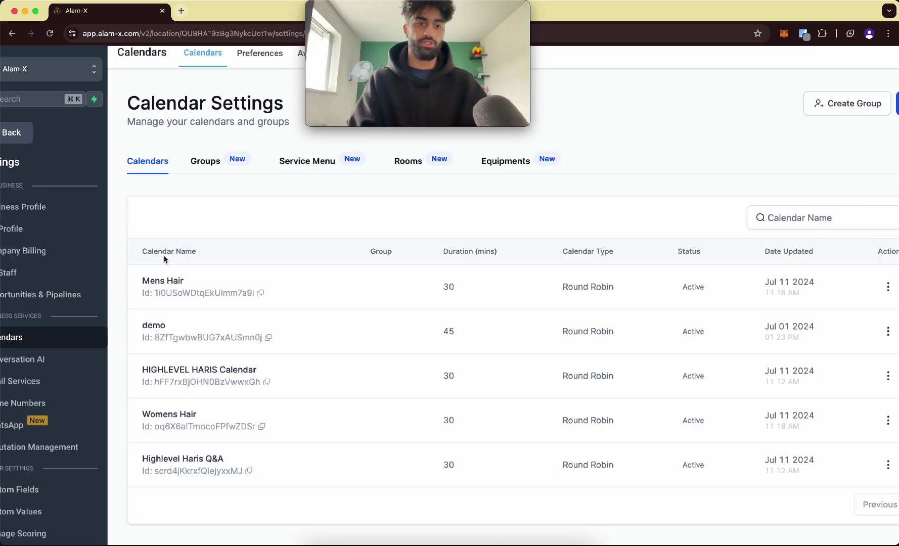
{"action": "scroll", "coordinate": [70, 340], "scroll_direction": "up", "scroll_amount": 5}
{"action": "scroll", "coordinate": [70, 340], "scroll_direction": "down", "scroll_amount": 3}
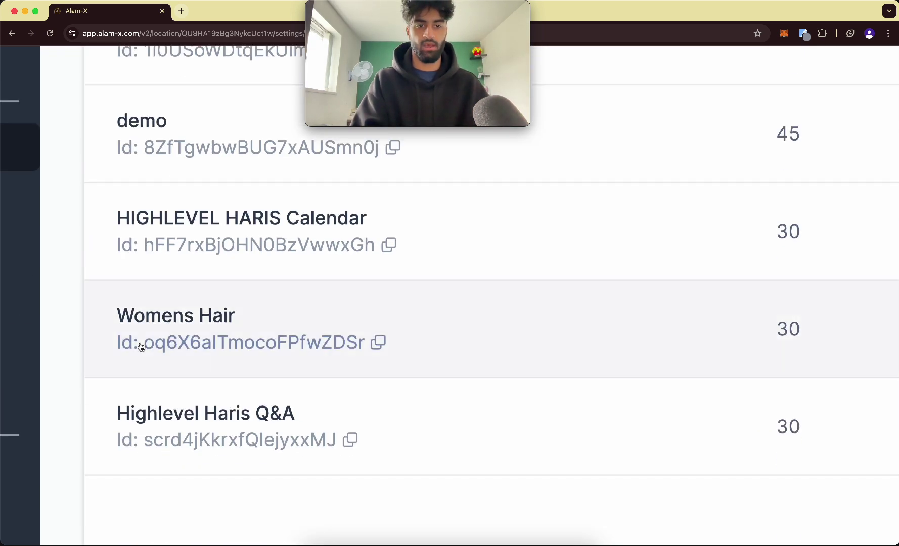
{"action": "scroll", "coordinate": [137, 347], "scroll_direction": "down", "scroll_amount": 5}
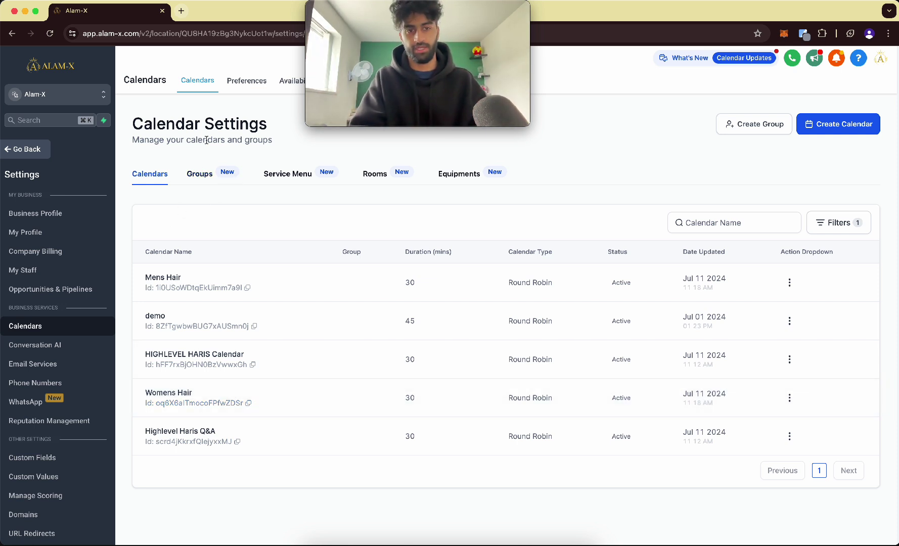
{"action": "left_click", "coordinate": [141, 175]}
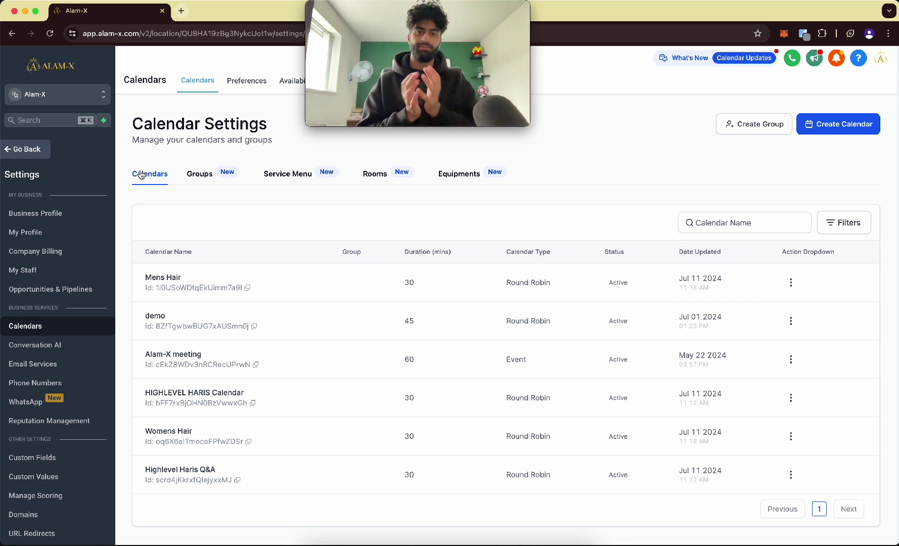
- Create a calendar group named 'Hair Services' with the URL hairservices765
{"action": "left_click", "coordinate": [205, 177]}
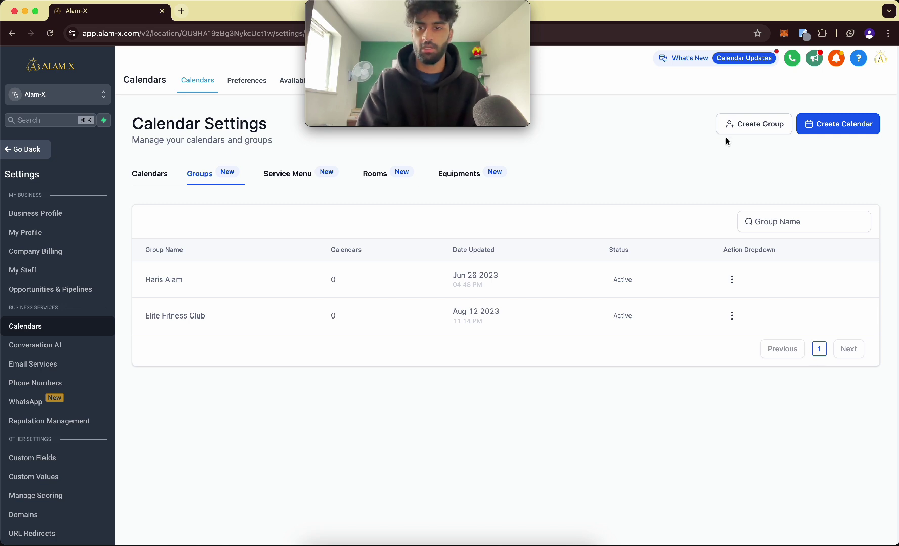
{"action": "left_click", "coordinate": [751, 128]}
{"action": "left_click", "coordinate": [433, 238]}
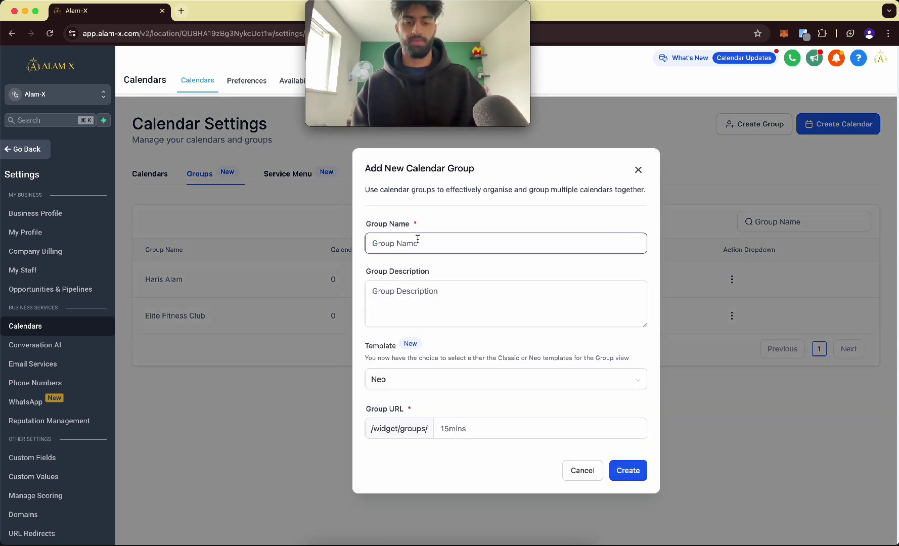
{"action": "type", "text": "Hair"}
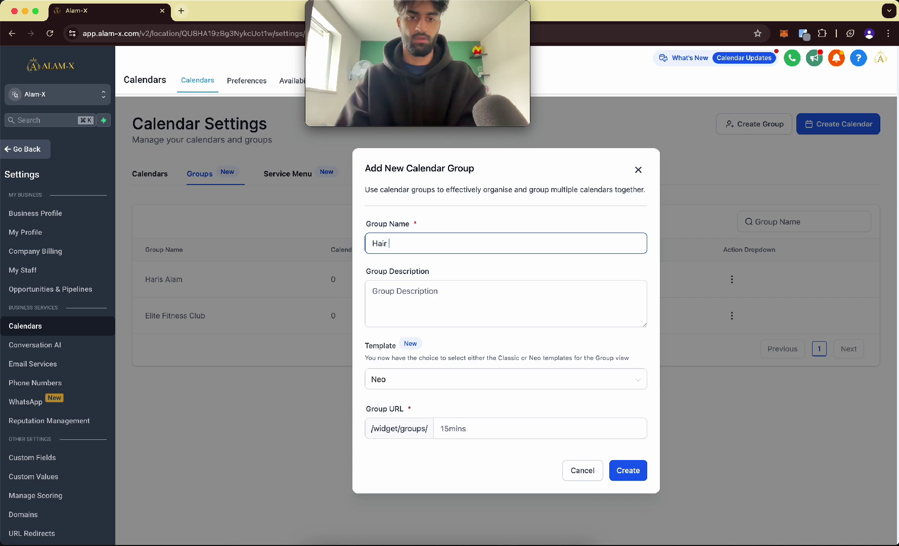
{"action": "type", "text": " Services"}
{"action": "left_click", "coordinate": [490, 437]}
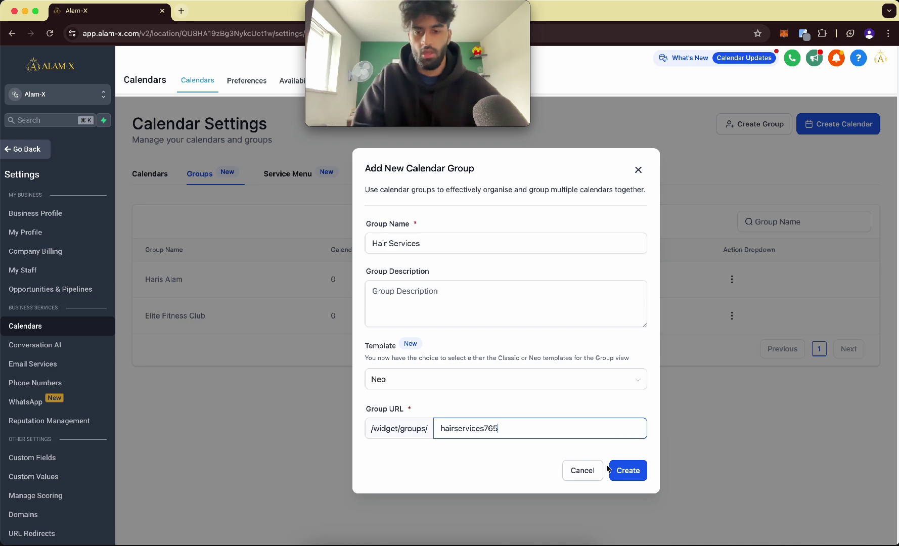
{"action": "left_click", "coordinate": [628, 470]}
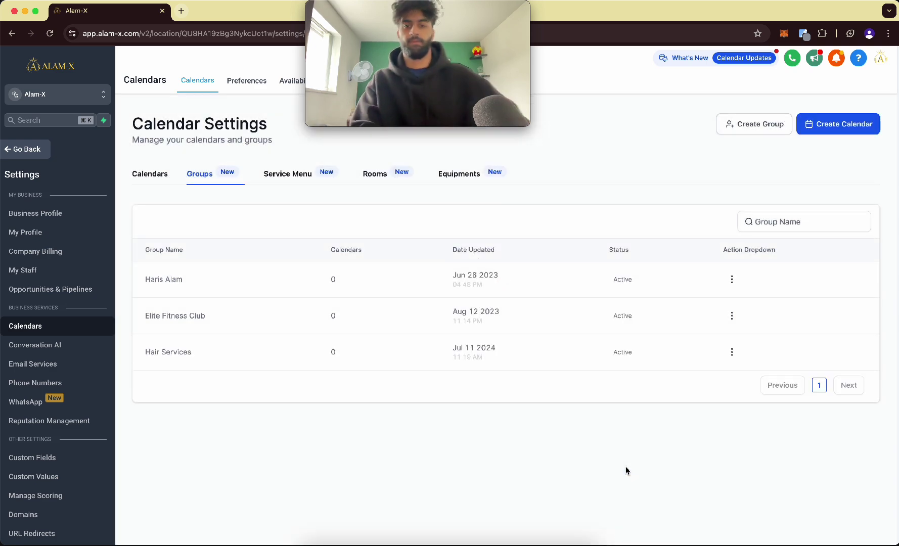
- Move the Mens Hair calendar into the Hair Services group, accepting the legacy link warning
{"action": "right_click", "coordinate": [304, 309]}
{"action": "left_click", "coordinate": [315, 301]}
{"action": "scroll", "coordinate": [217, 354], "scroll_direction": "up", "scroll_amount": 5}
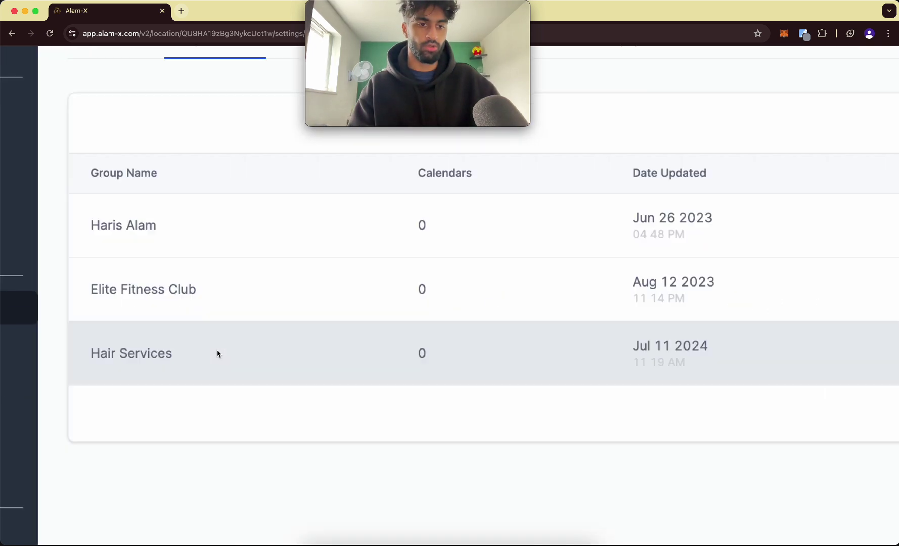
{"action": "scroll", "coordinate": [218, 354], "scroll_direction": "down", "scroll_amount": 5}
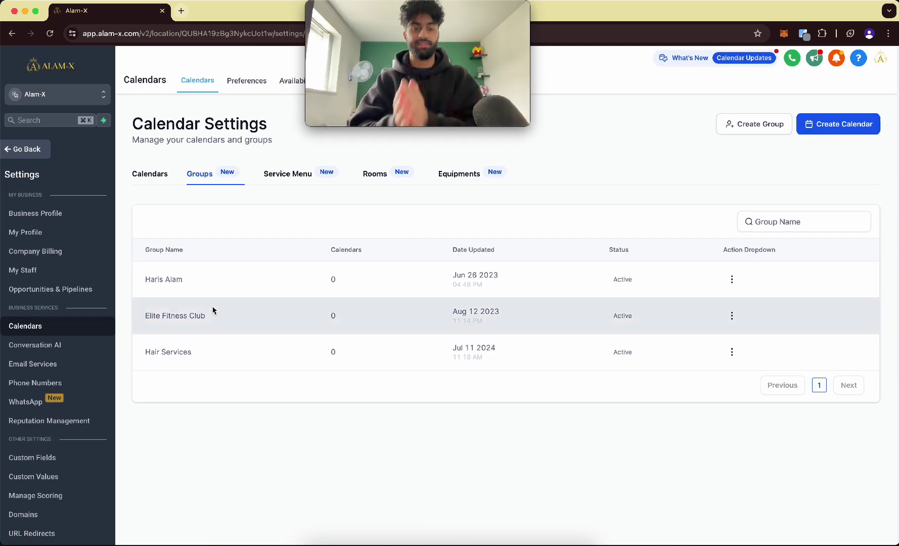
{"action": "left_click", "coordinate": [149, 173]}
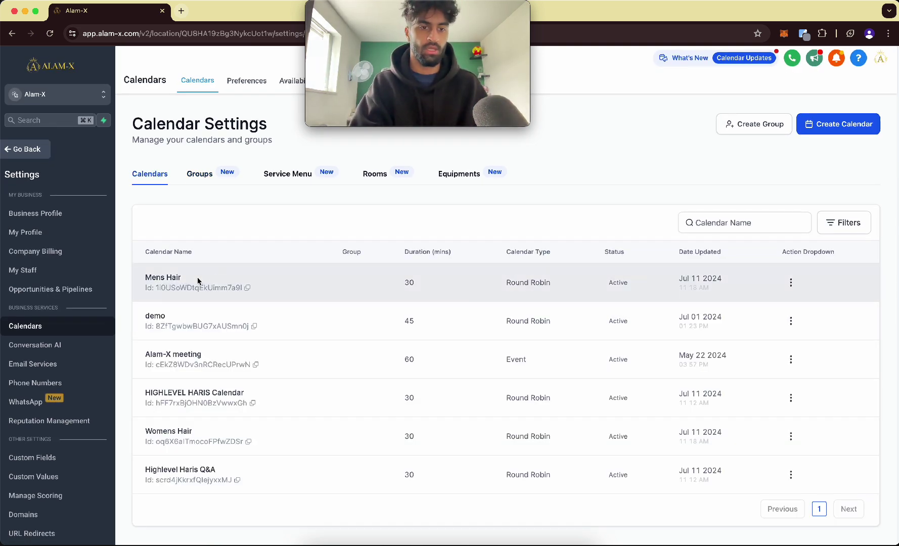
{"action": "left_click", "coordinate": [790, 282]}
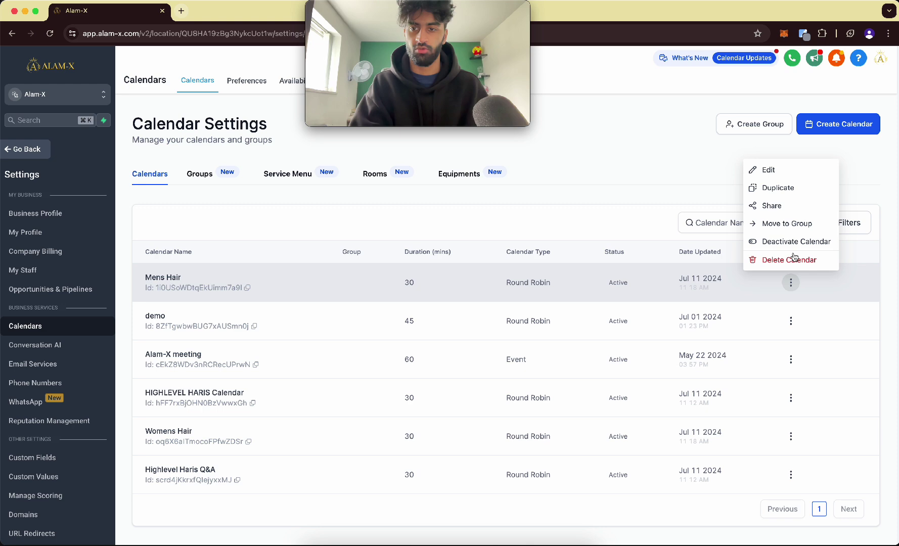
{"action": "left_click", "coordinate": [792, 222]}
{"action": "left_click", "coordinate": [466, 314]}
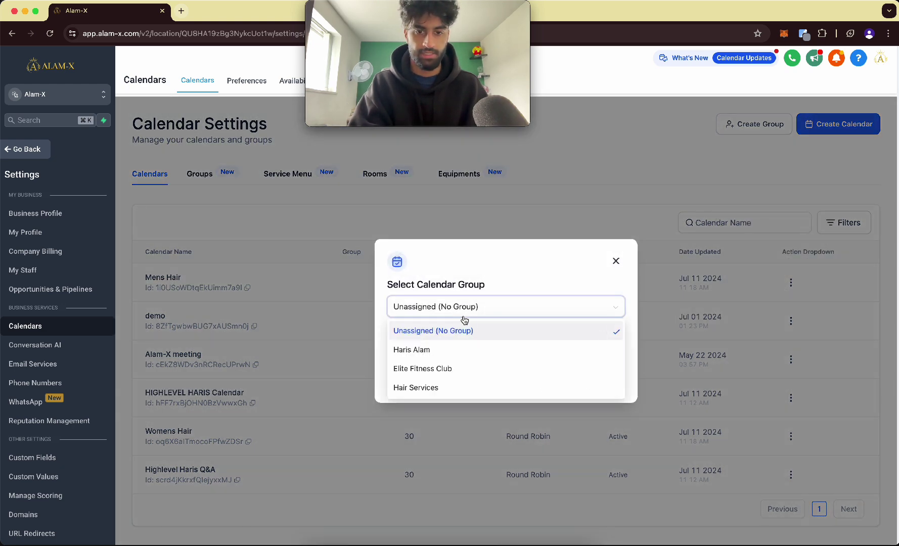
{"action": "left_click", "coordinate": [459, 386]}
{"action": "left_click", "coordinate": [393, 332]}
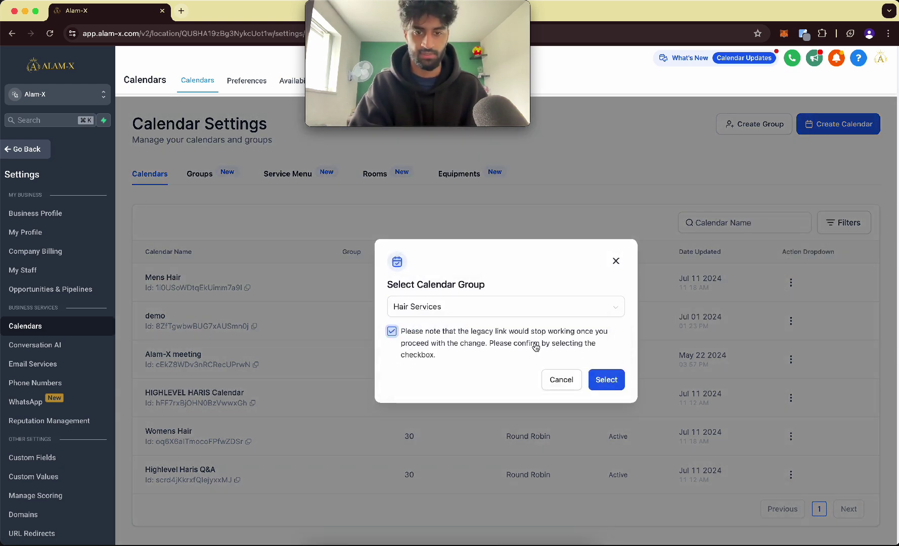
{"action": "left_click", "coordinate": [606, 380]}
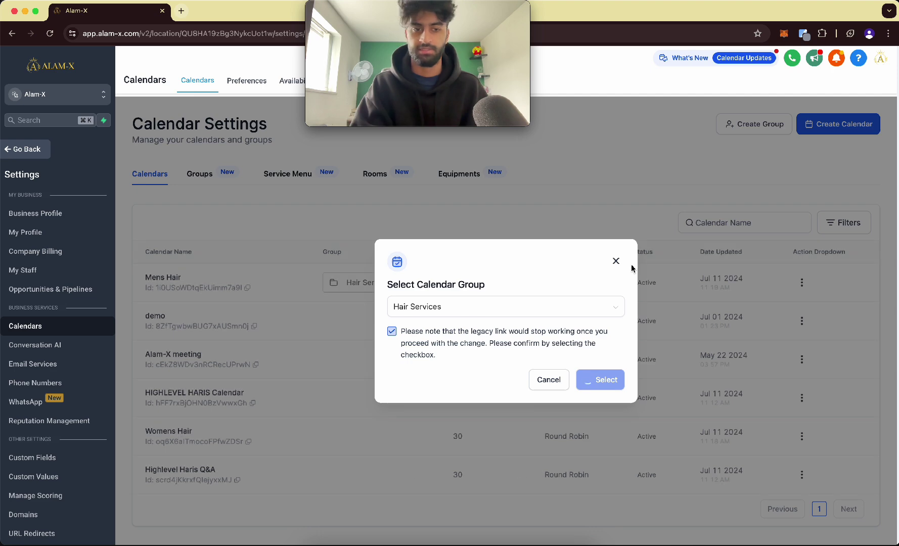
- Move the Womens Hair calendar into the Hair Services group, accepting the legacy link warning
{"action": "scroll", "coordinate": [360, 288], "scroll_direction": "up", "scroll_amount": 5}
{"action": "scroll", "coordinate": [361, 288], "scroll_direction": "left", "scroll_amount": 2}
{"action": "scroll", "coordinate": [360, 288], "scroll_direction": "up", "scroll_amount": 1}
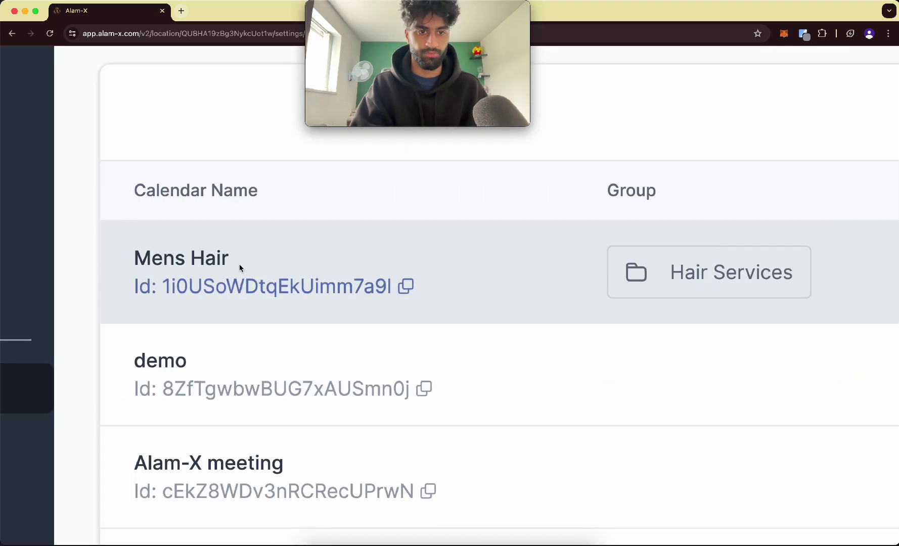
{"action": "scroll", "coordinate": [620, 266], "scroll_direction": "down", "scroll_amount": 5}
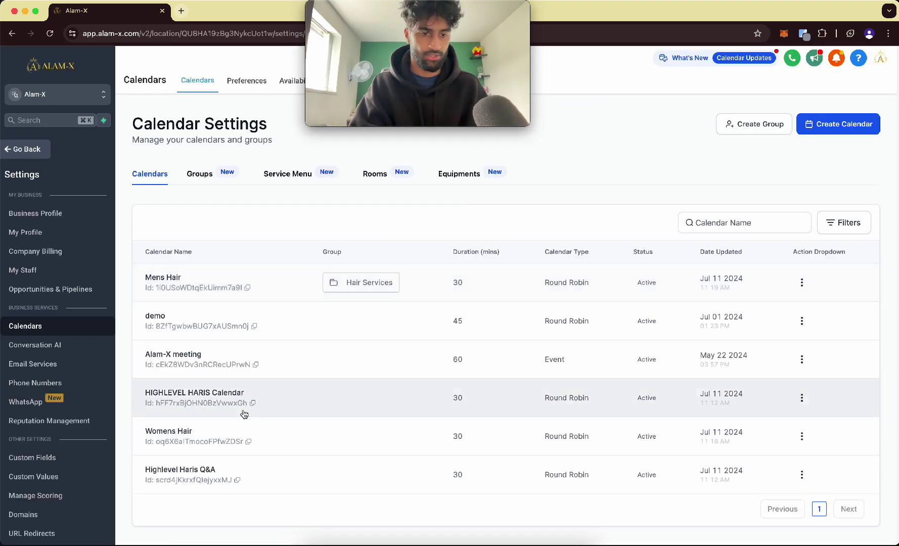
{"action": "left_click", "coordinate": [801, 436]}
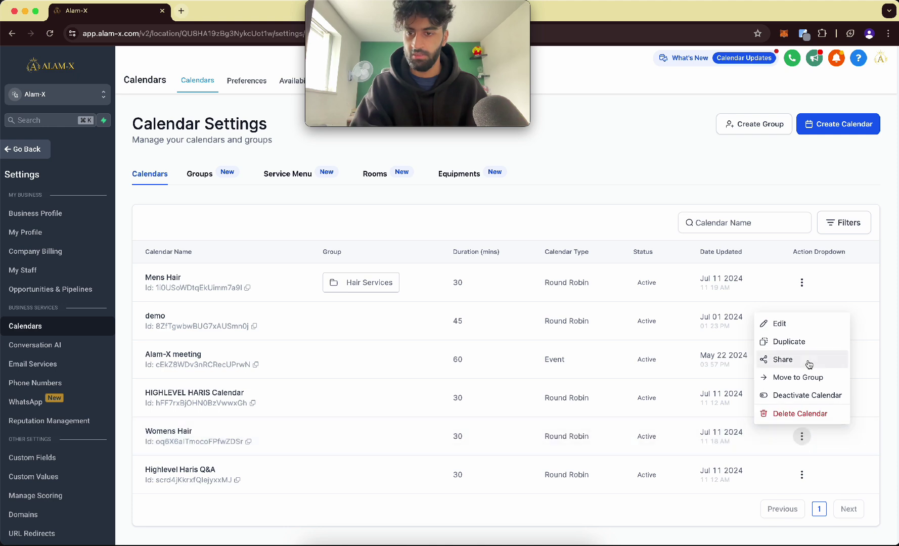
{"action": "left_click", "coordinate": [804, 376]}
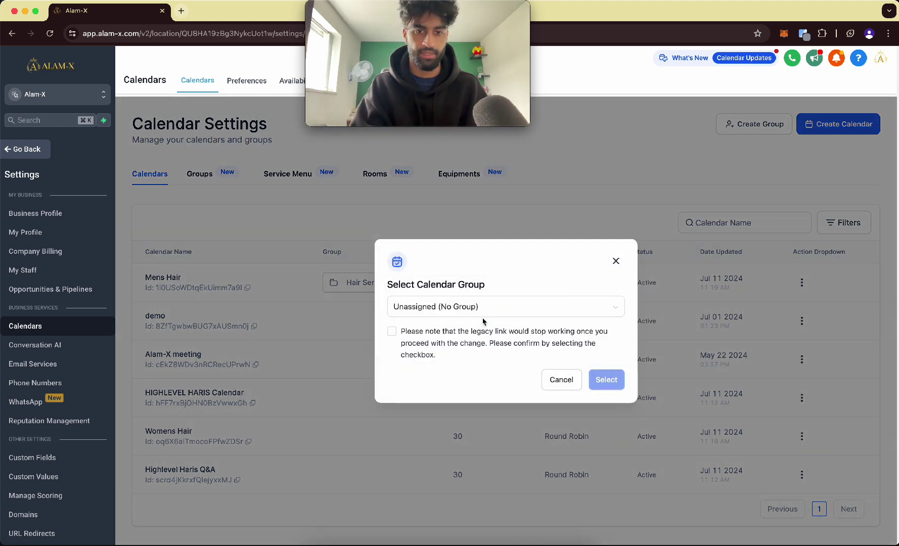
{"action": "left_click", "coordinate": [482, 307]}
{"action": "left_click", "coordinate": [427, 387]}
{"action": "left_click", "coordinate": [391, 331]}
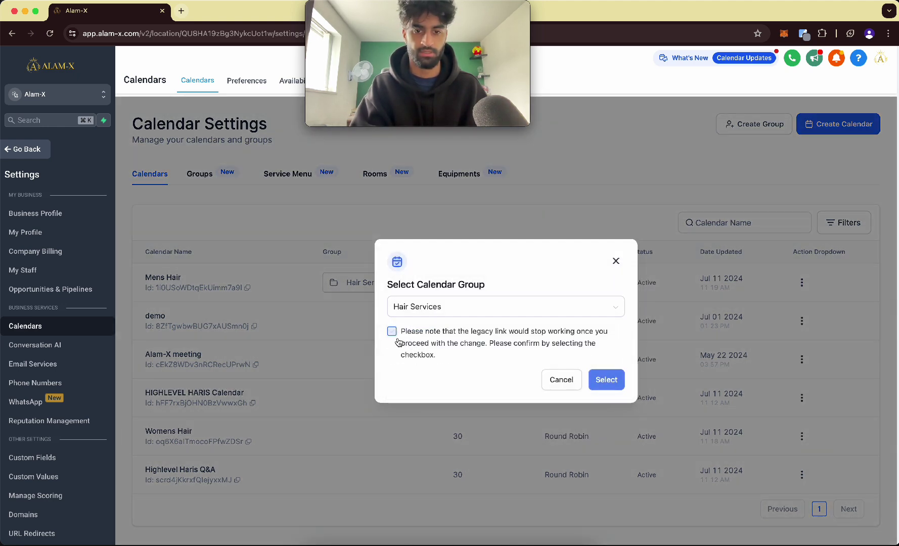
{"action": "left_click", "coordinate": [610, 383]}
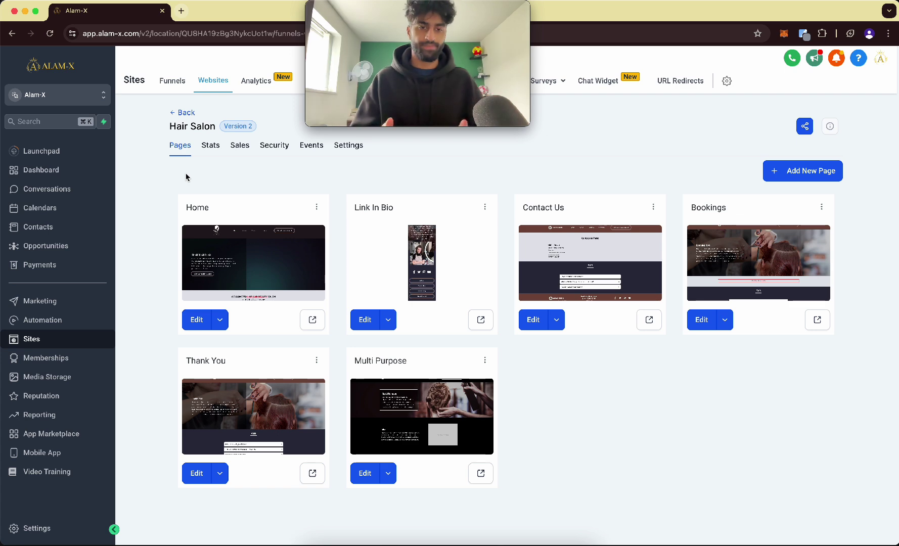
- Edit the Home page, insert a one-column row below About Us, and add a Calendar element
{"action": "left_click", "coordinate": [197, 320]}
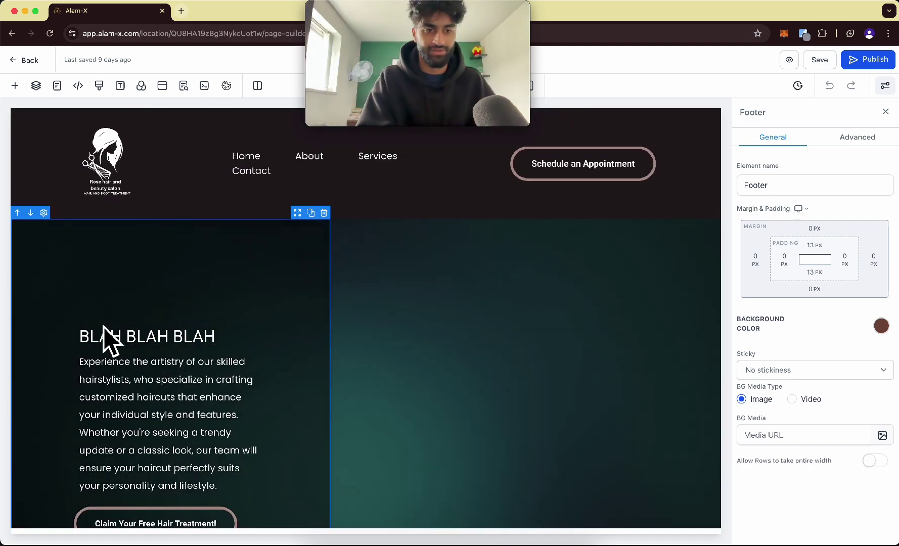
{"action": "scroll", "coordinate": [109, 329], "scroll_direction": "down", "scroll_amount": 20}
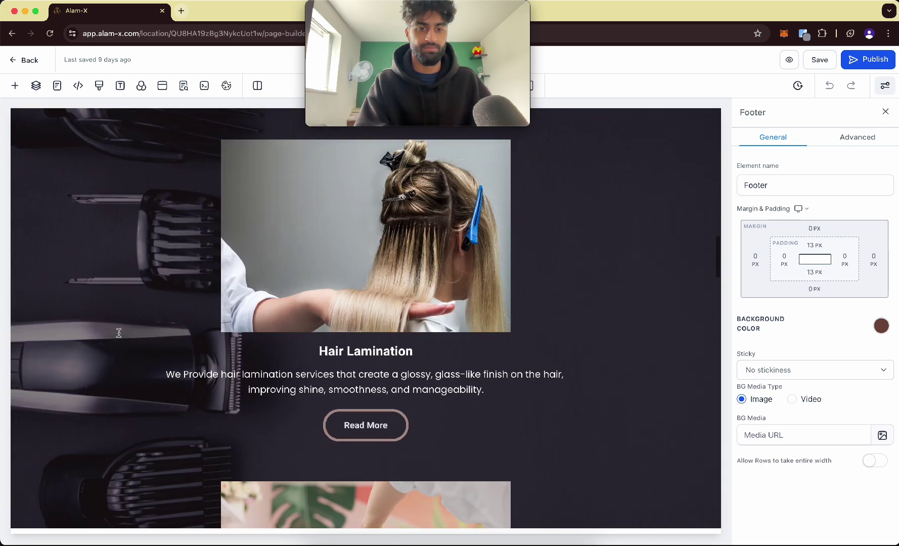
{"action": "scroll", "coordinate": [119, 333], "scroll_direction": "up", "scroll_amount": 10}
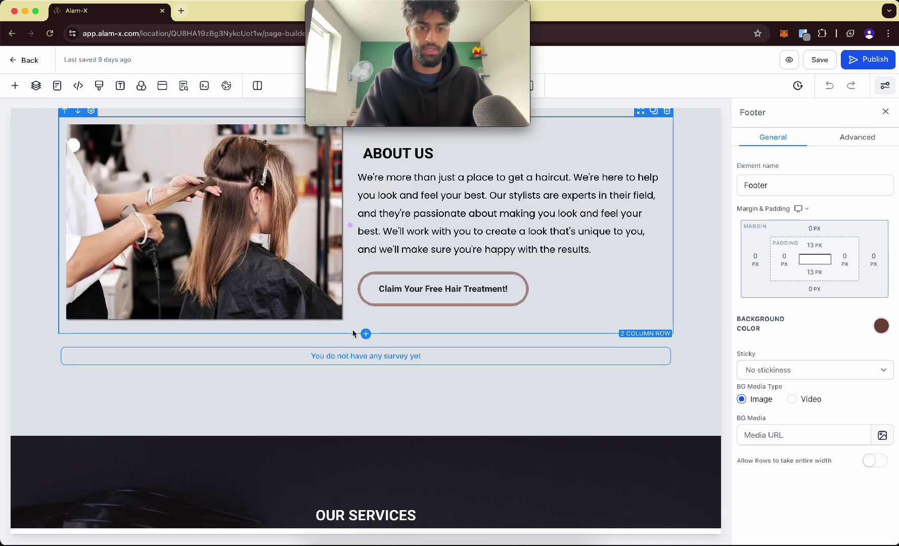
{"action": "left_click", "coordinate": [365, 333]}
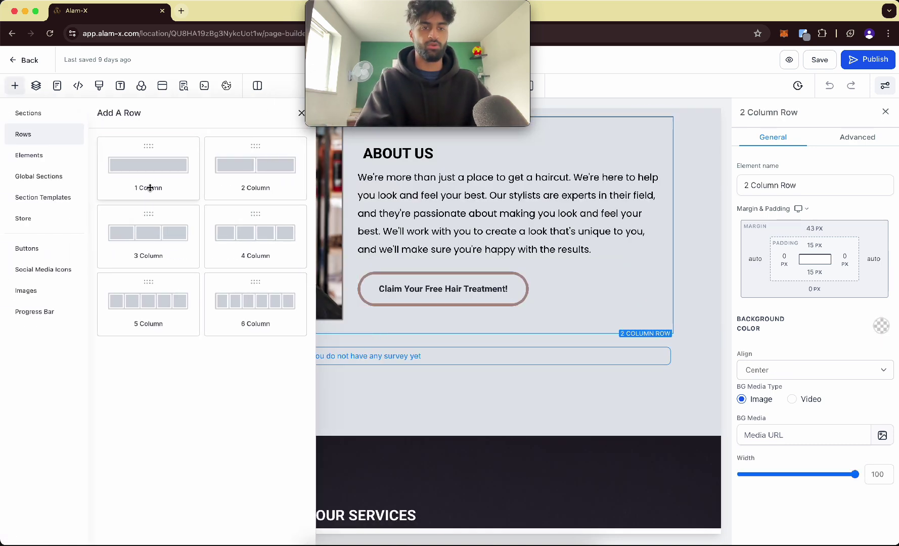
{"action": "left_click", "coordinate": [150, 188]}
{"action": "left_click", "coordinate": [361, 374]}
{"action": "scroll", "coordinate": [263, 324], "scroll_direction": "down", "scroll_amount": 2}
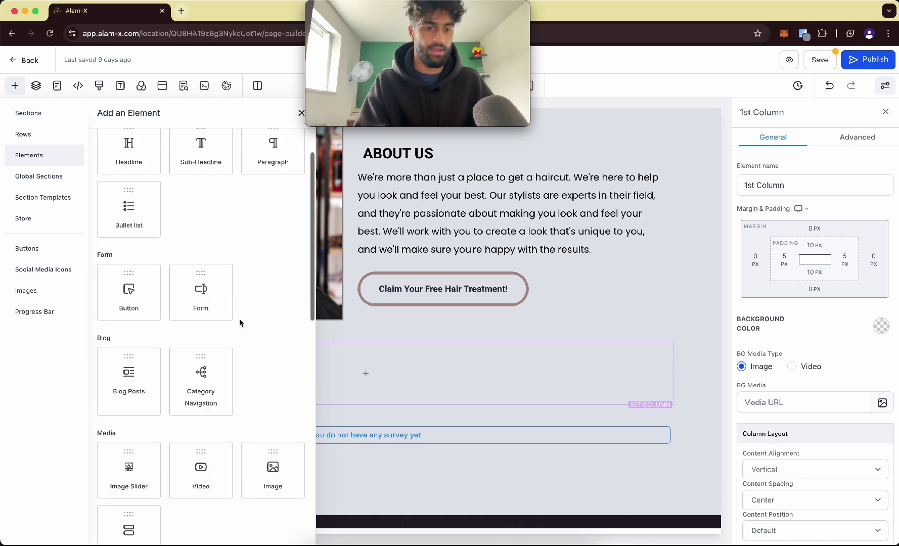
{"action": "scroll", "coordinate": [240, 322], "scroll_direction": "down", "scroll_amount": 7}
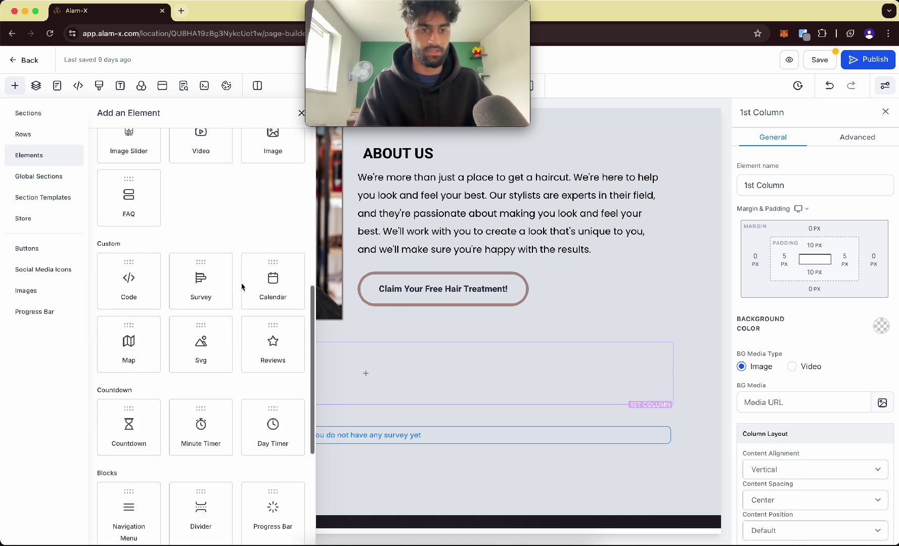
{"action": "left_click", "coordinate": [270, 279]}
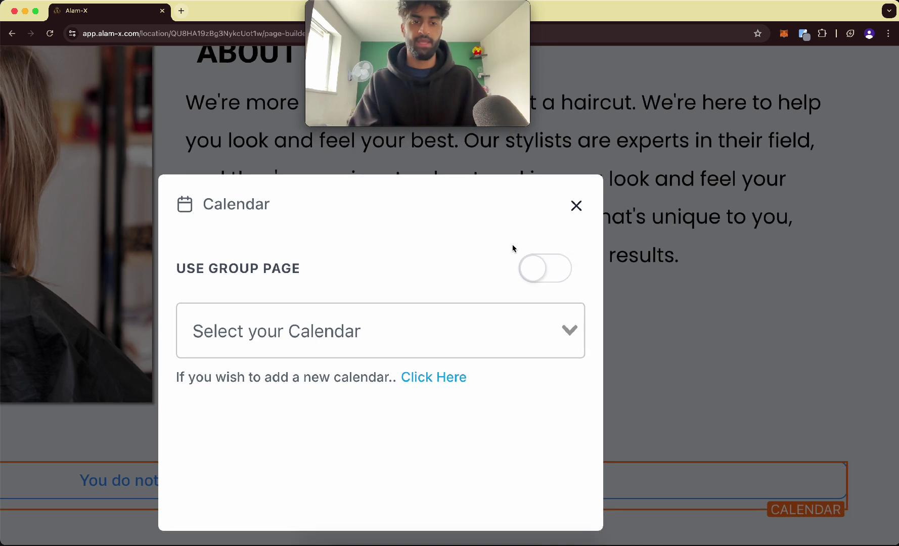
- Set the Calendar element to use the group page with Mens Hair selected, then save the page
{"action": "triple_click", "coordinate": [230, 274]}
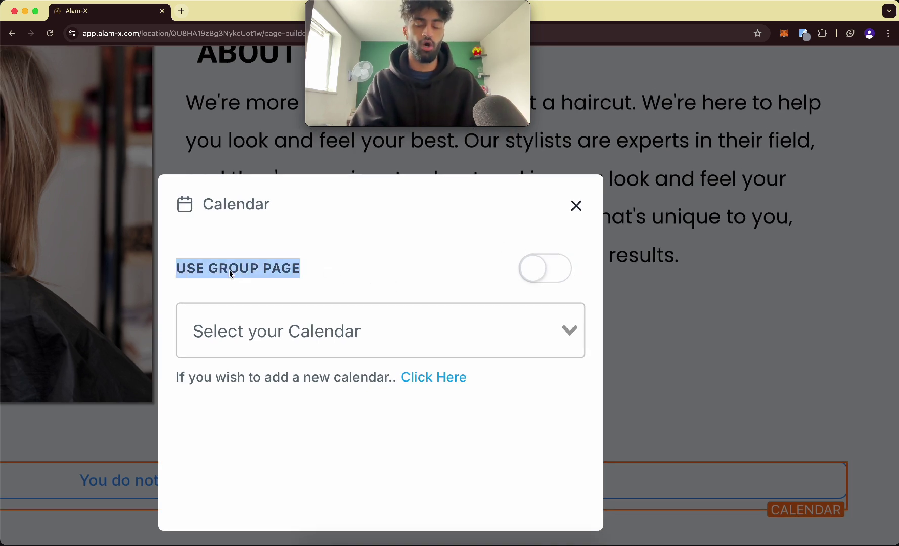
{"action": "left_click", "coordinate": [248, 271]}
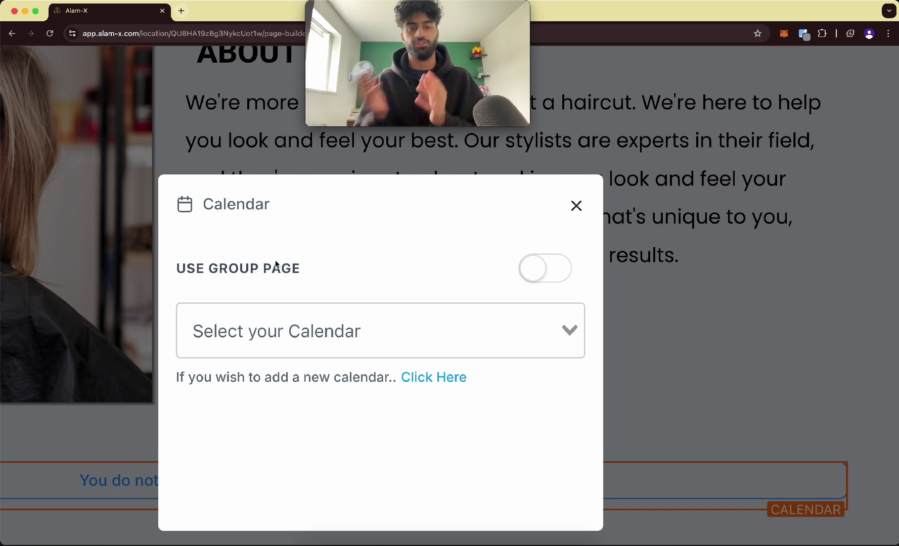
{"action": "left_click", "coordinate": [544, 265]}
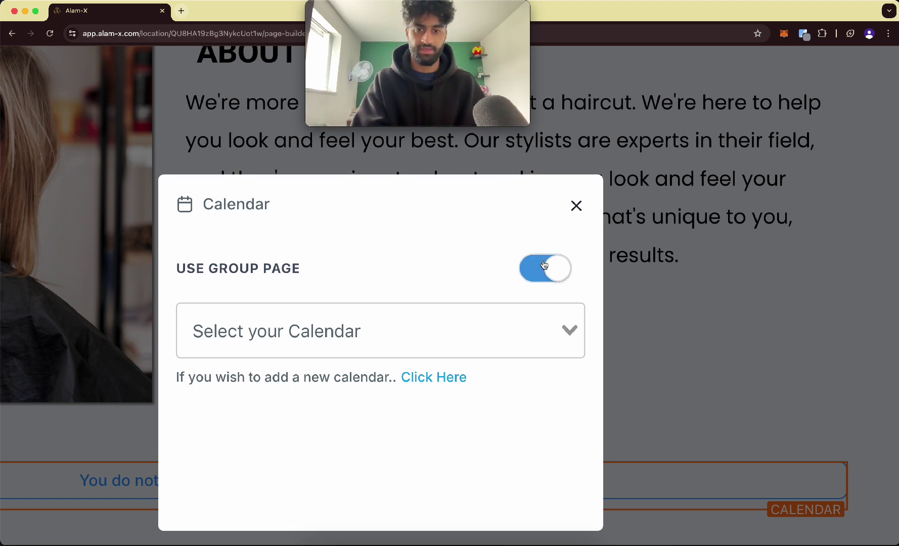
{"action": "left_click", "coordinate": [427, 312]}
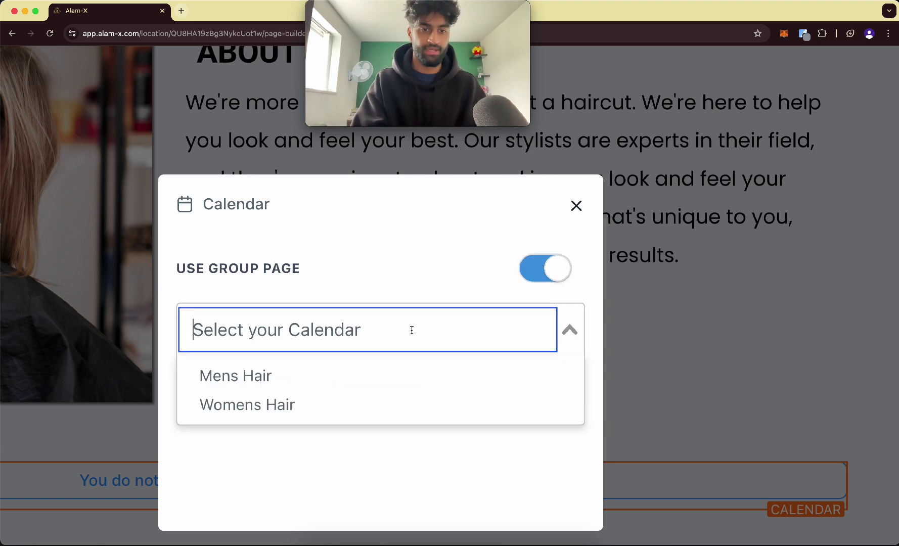
{"action": "left_click", "coordinate": [255, 383]}
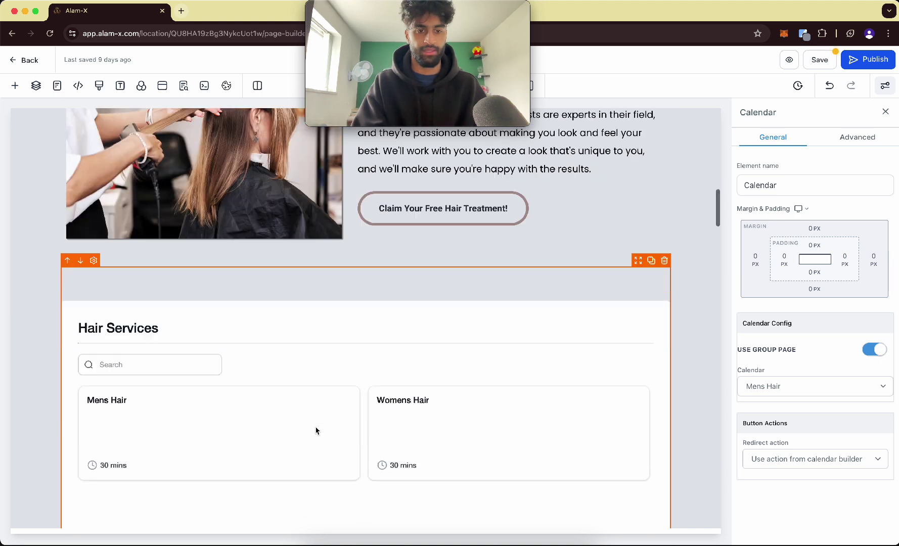
{"action": "scroll", "coordinate": [316, 431], "scroll_direction": "down", "scroll_amount": 2}
{"action": "left_click", "coordinate": [820, 66]}
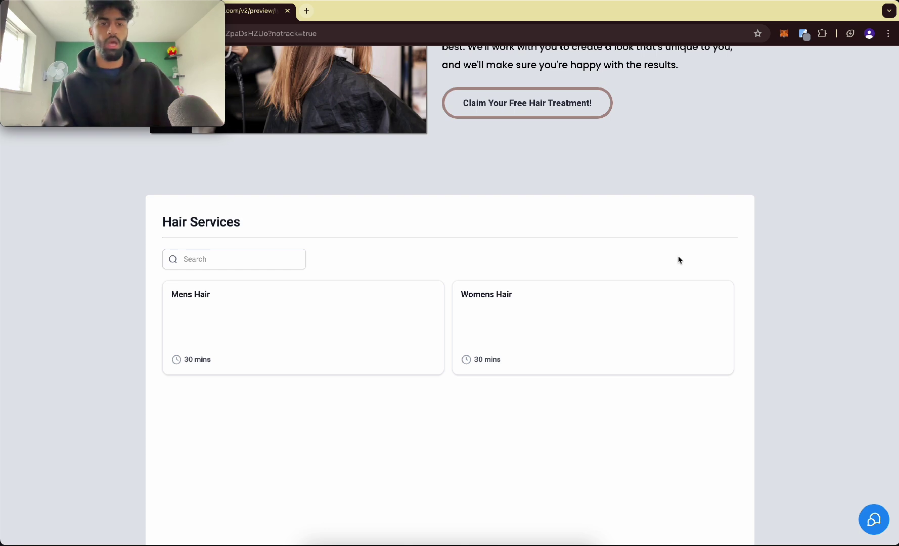
- Preview the Mens Hair booking calendar, then return to the Hair Services list
{"action": "scroll", "coordinate": [679, 260], "scroll_direction": "down", "scroll_amount": 3}
{"action": "scroll", "coordinate": [684, 267], "scroll_direction": "up", "scroll_amount": 2}
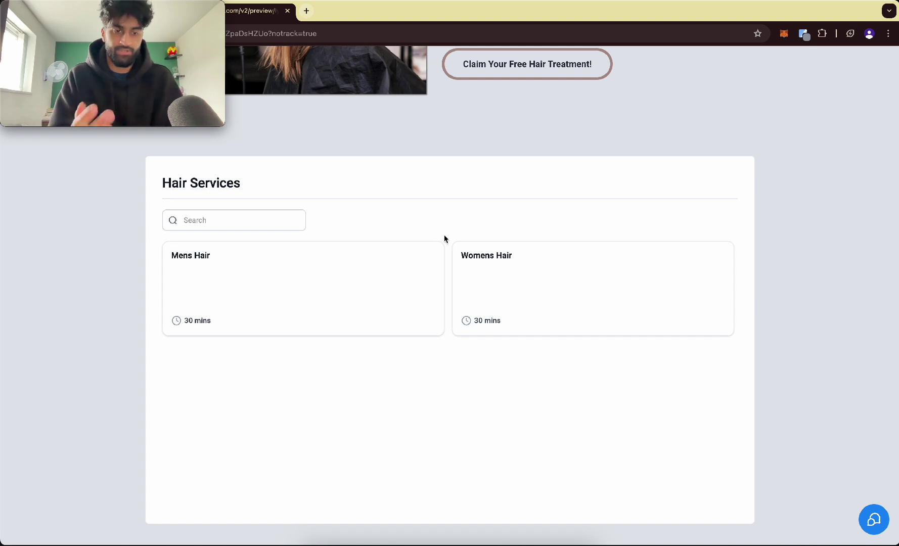
{"action": "left_click", "coordinate": [335, 282]}
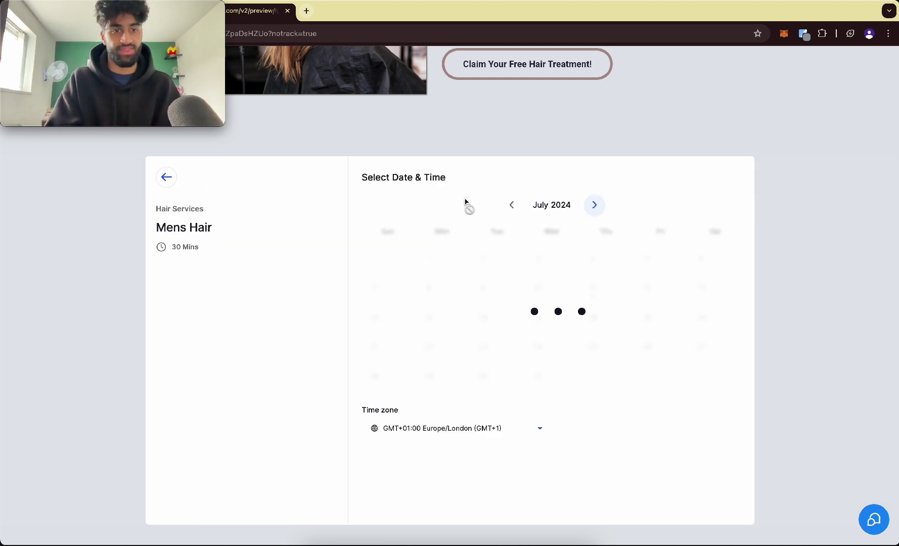
{"action": "left_click_drag", "start_coordinate": [155, 234], "coordinate": [212, 230]}
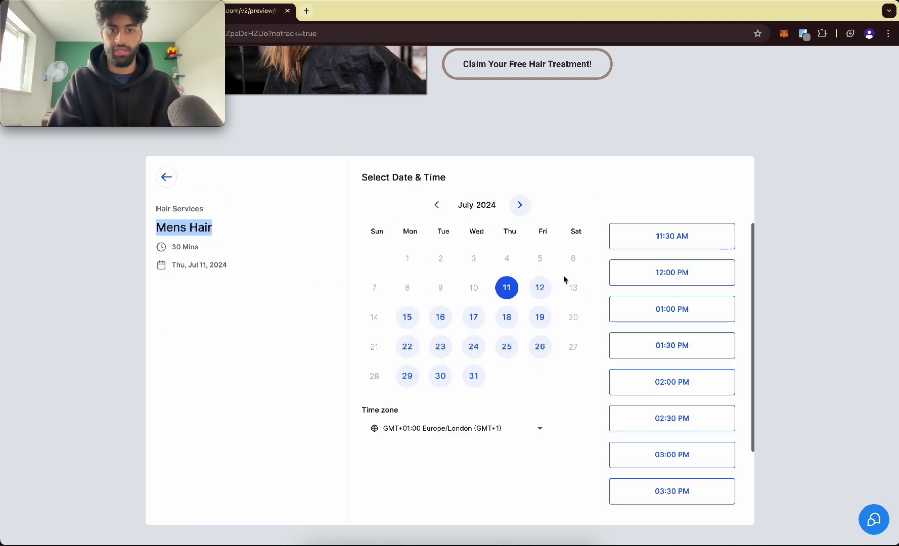
{"action": "left_click", "coordinate": [168, 182]}
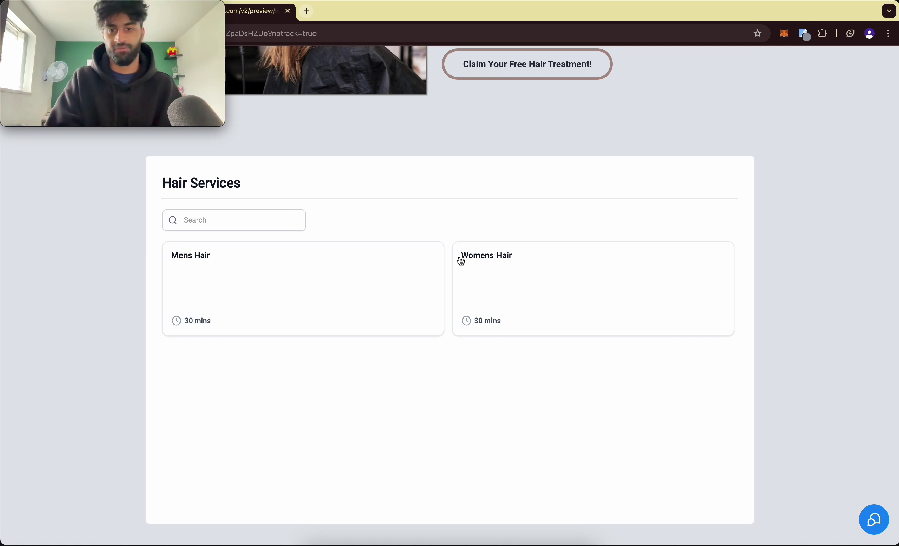
- Open Womens Hair and choose the 12:00 PM slot on Thu, Jul 11, 2024
{"action": "left_click", "coordinate": [482, 263]}
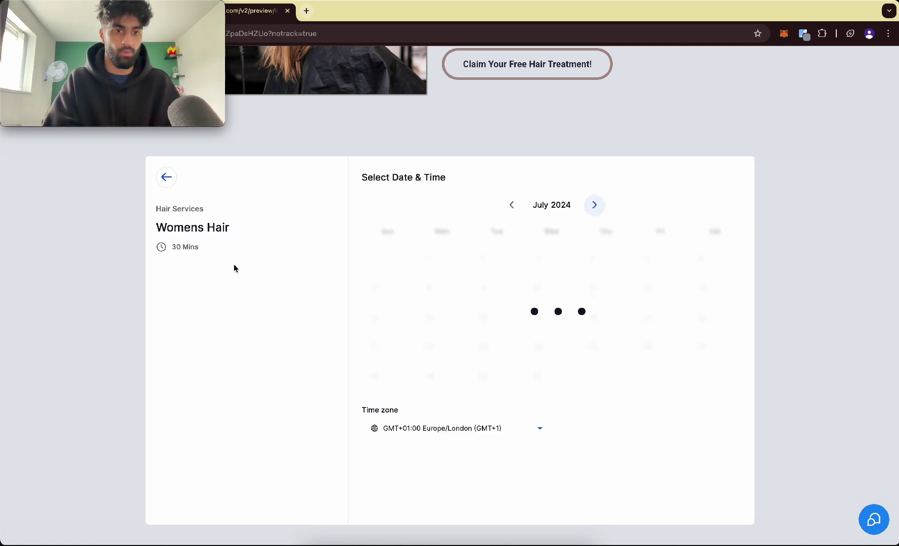
{"action": "triple_click", "coordinate": [189, 224]}
{"action": "scroll", "coordinate": [673, 363], "scroll_direction": "down", "scroll_amount": 3}
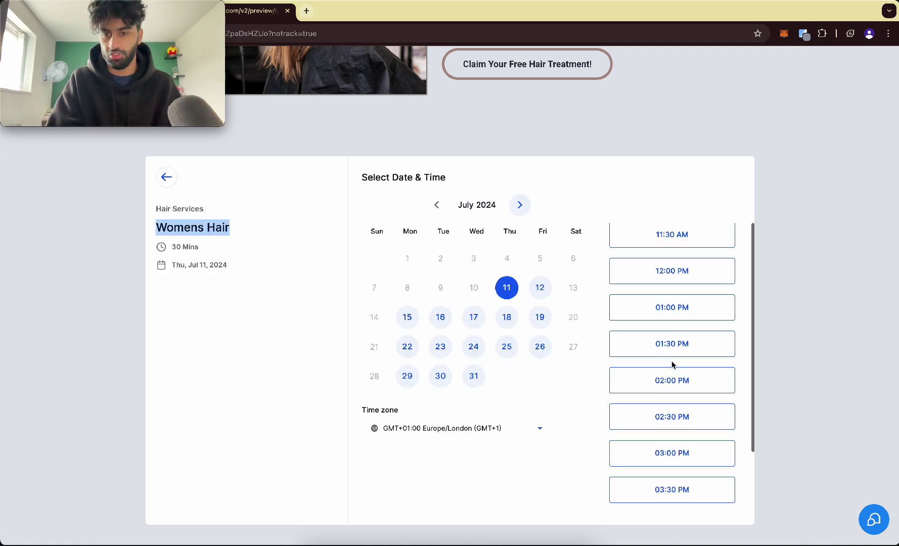
{"action": "left_click", "coordinate": [677, 399]}
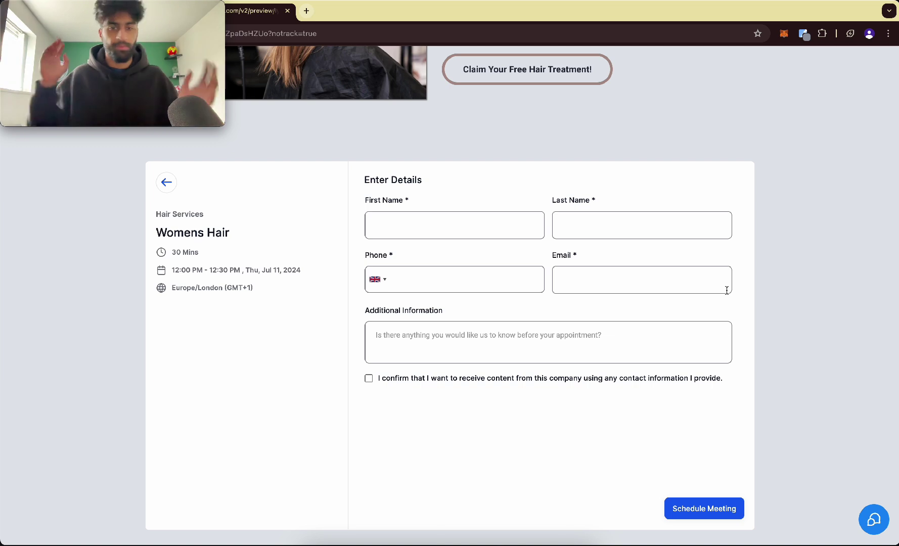